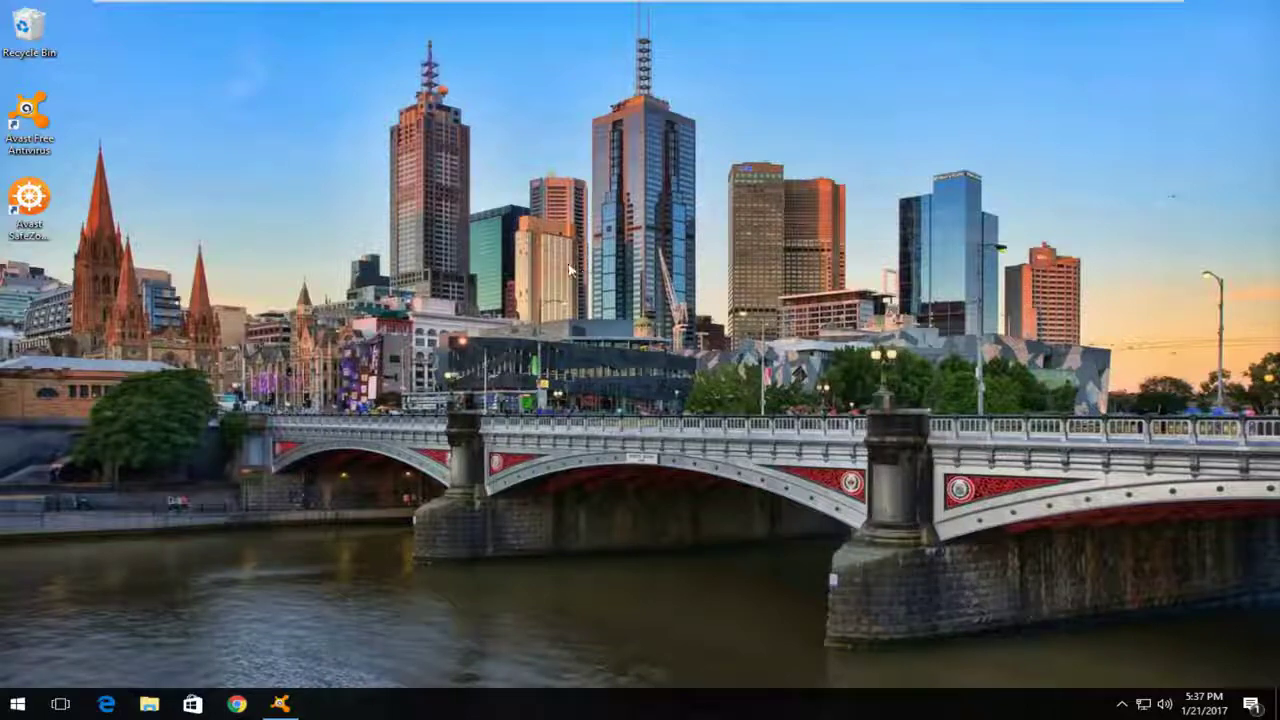
# Bring up the Avast Free Antivirus window to check its protection status, and close it again
pyautogui.click(280, 704)
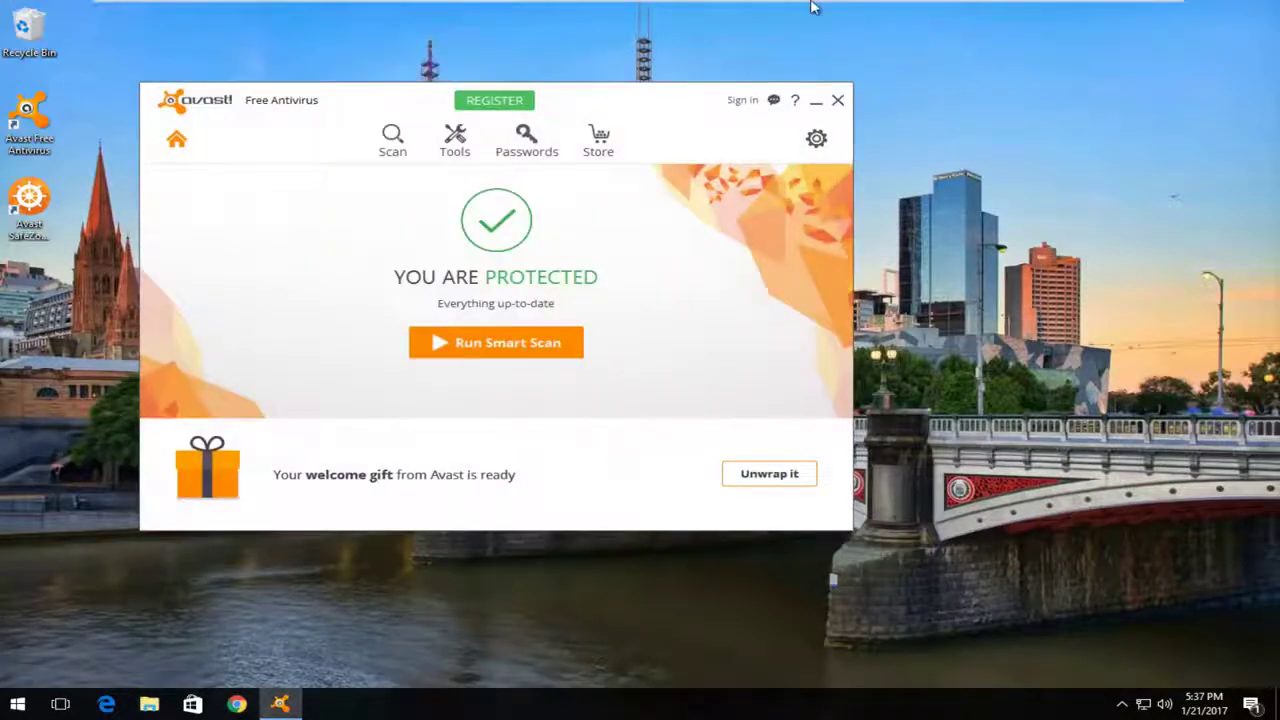
pyautogui.click(838, 101)
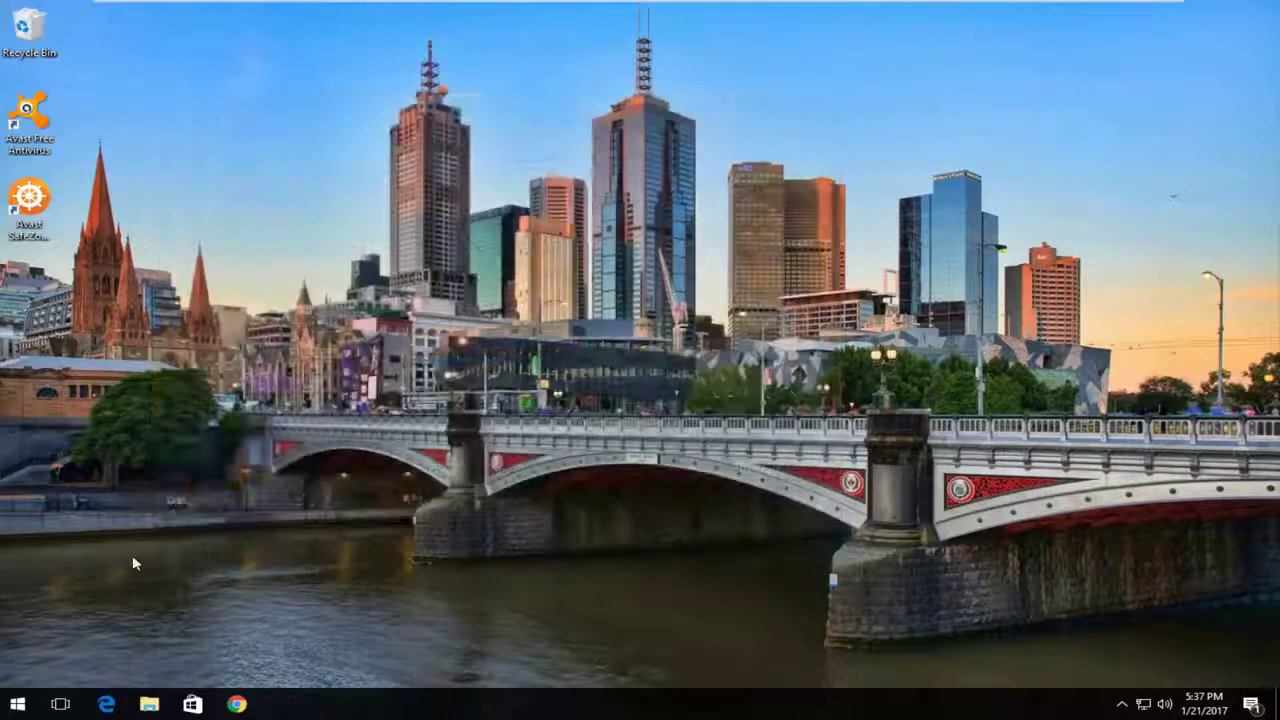
# Search Windows for "programs and" to open Programs and Features
pyautogui.click(15, 708)
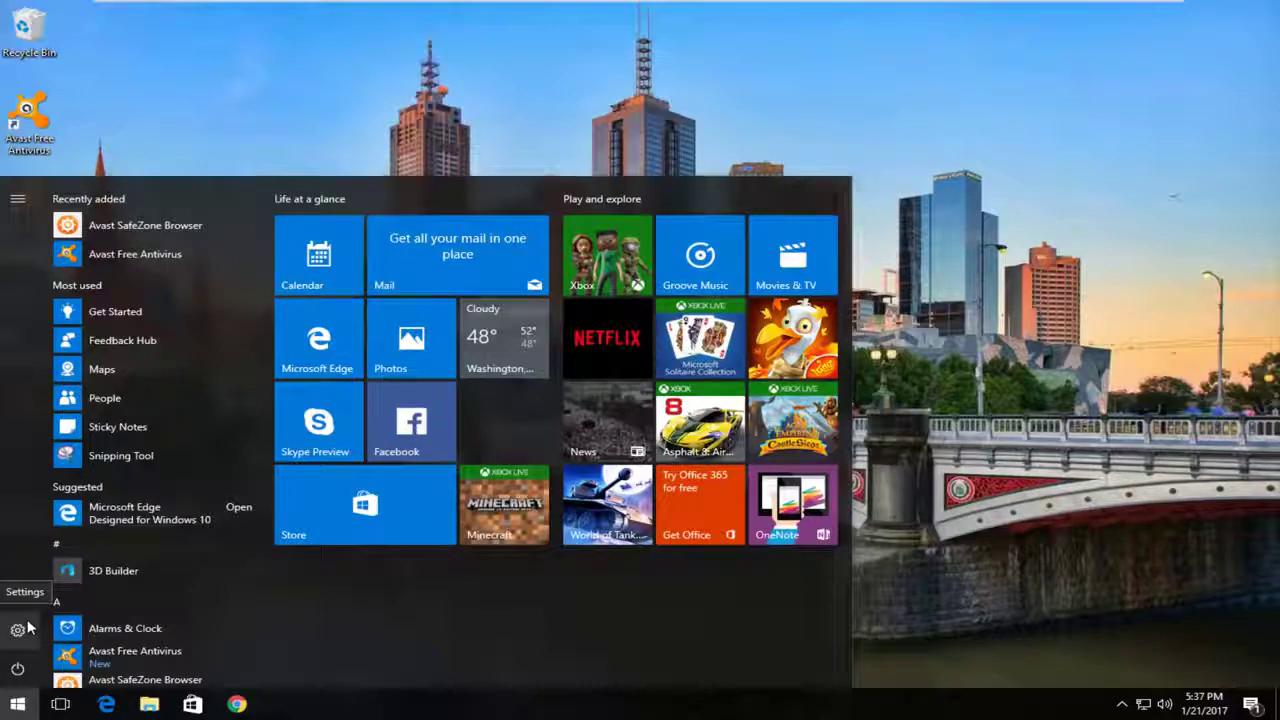
pyautogui.press('super+s')
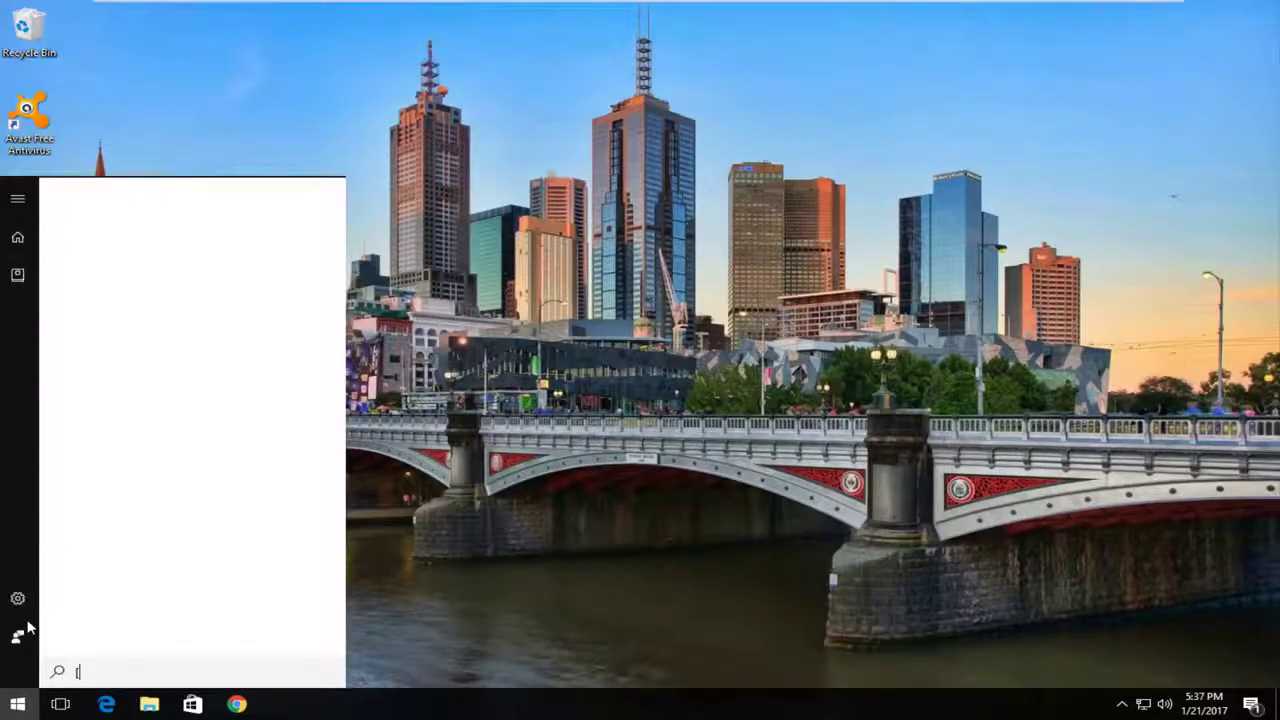
pyautogui.write('pr')
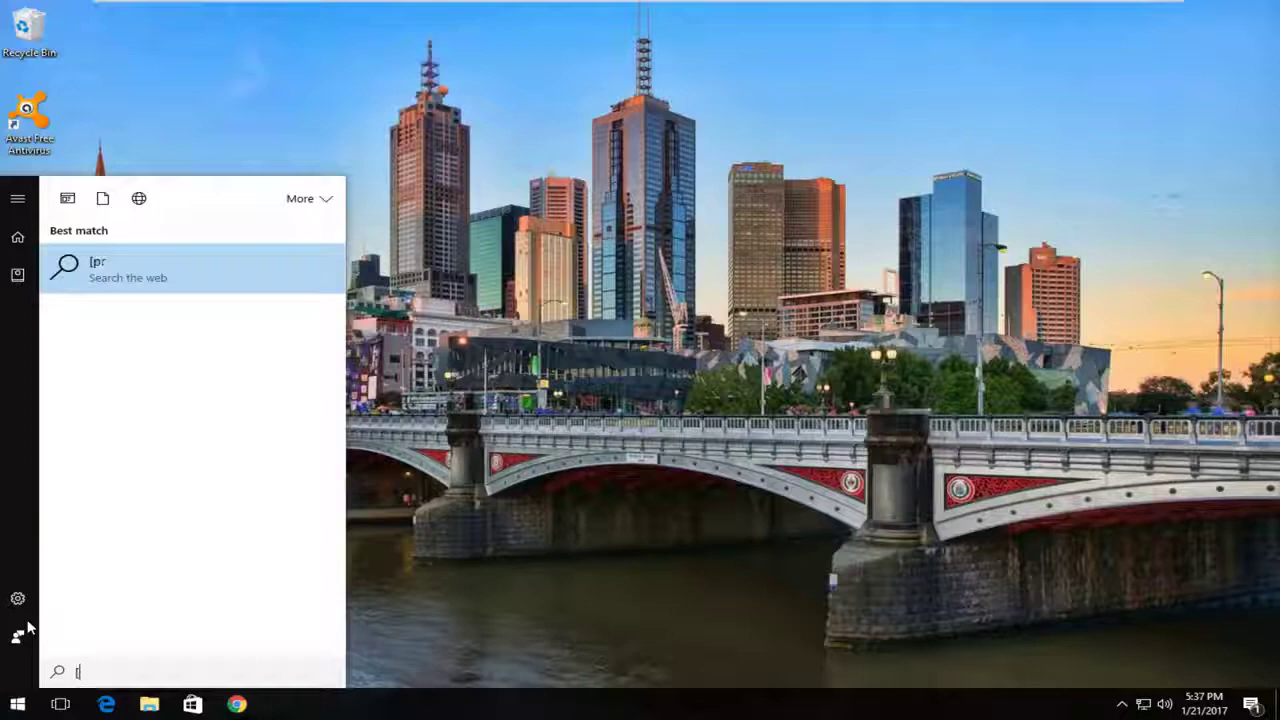
pyautogui.press('BackSpace')
pyautogui.press('BackSpace')
pyautogui.press('BackSpace')
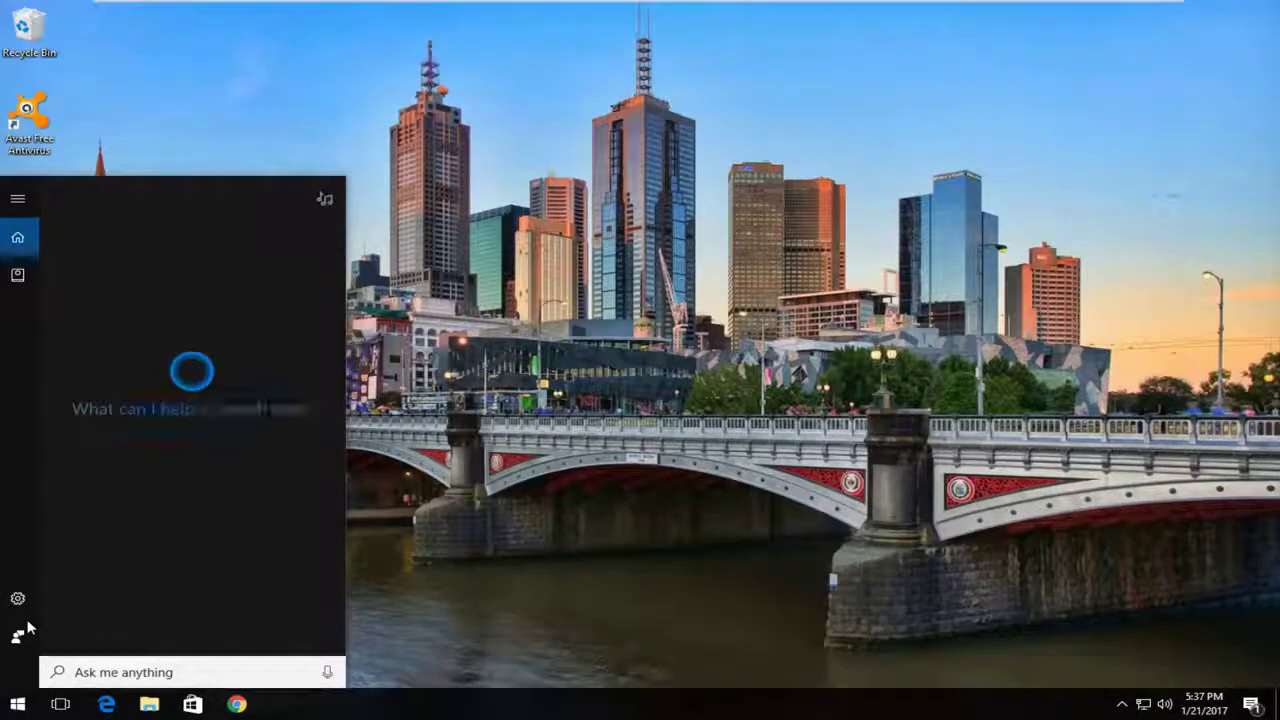
pyautogui.write('programs')
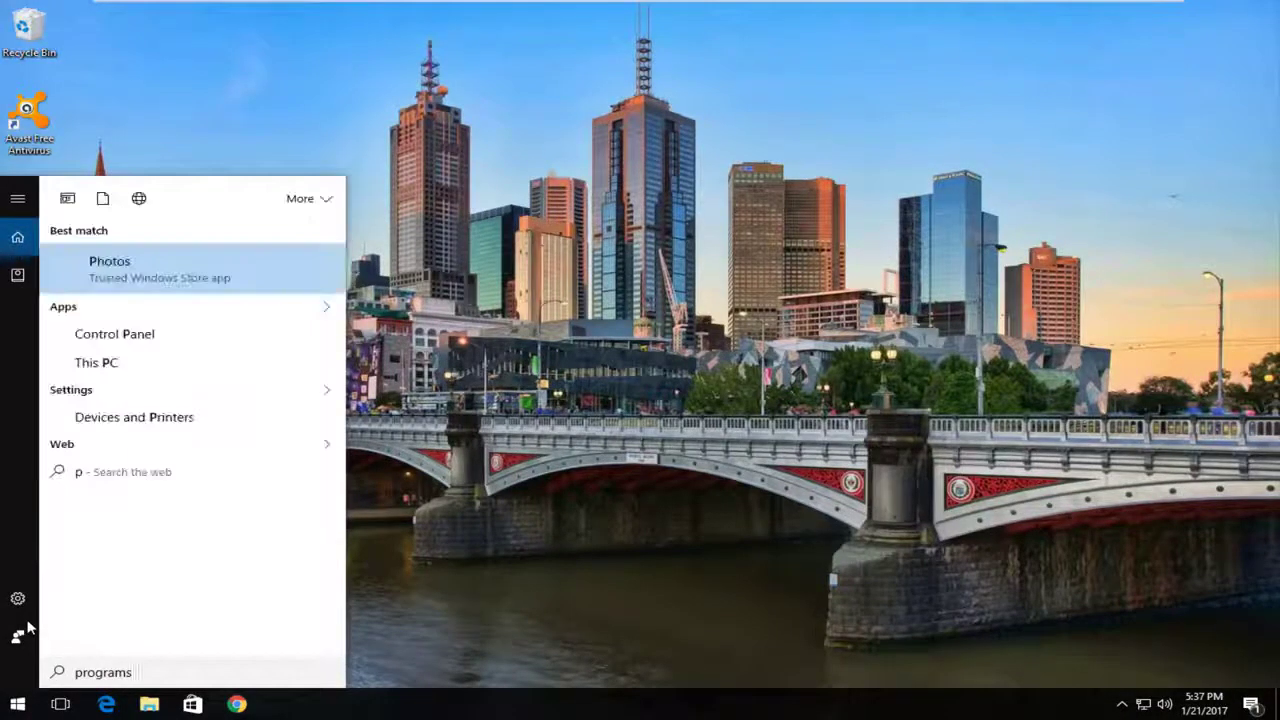
pyautogui.write(' and')
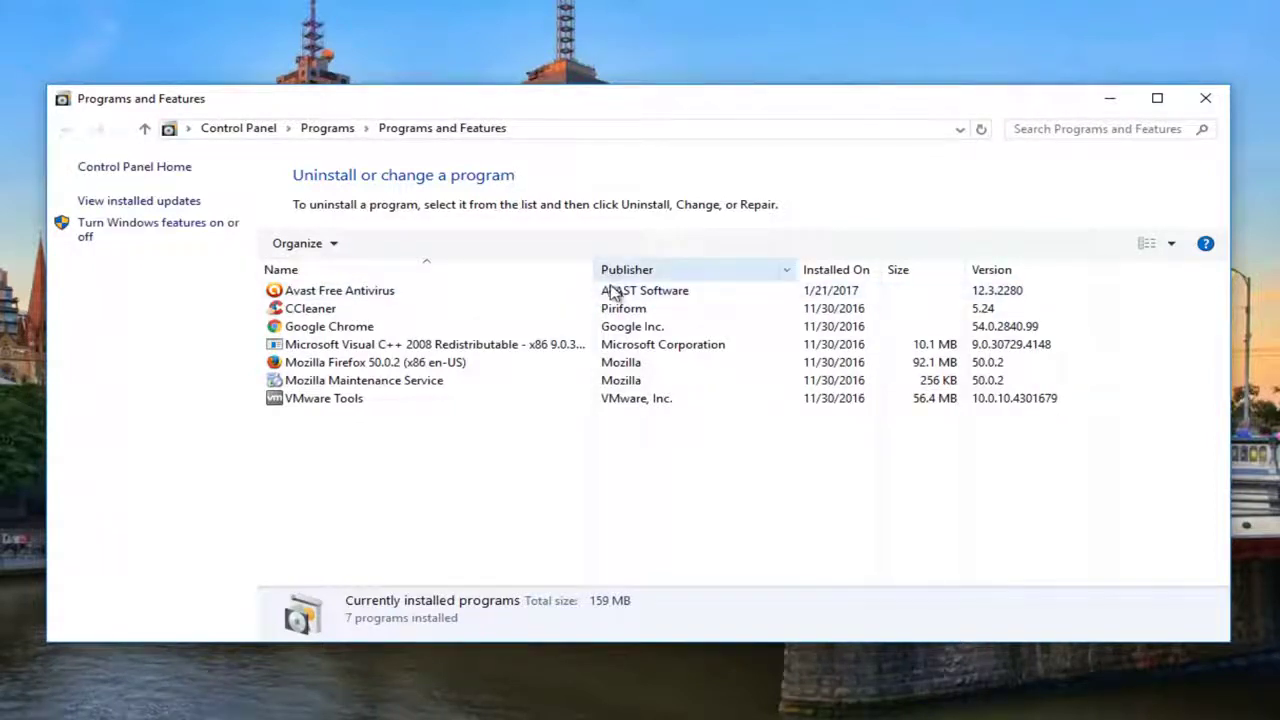
# Uninstall Avast Free Antivirus from the installed programs, confirm its removal, and close Programs and Features
pyautogui.click(290, 291)
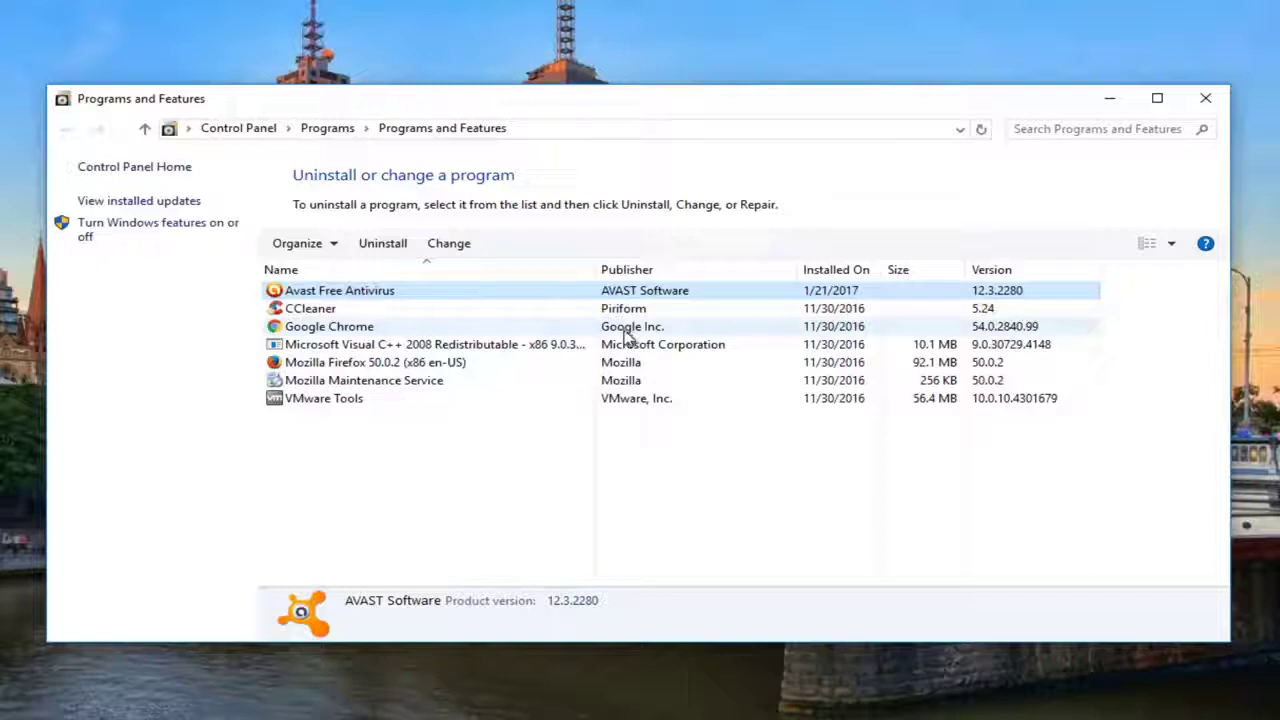
pyautogui.click(398, 310)
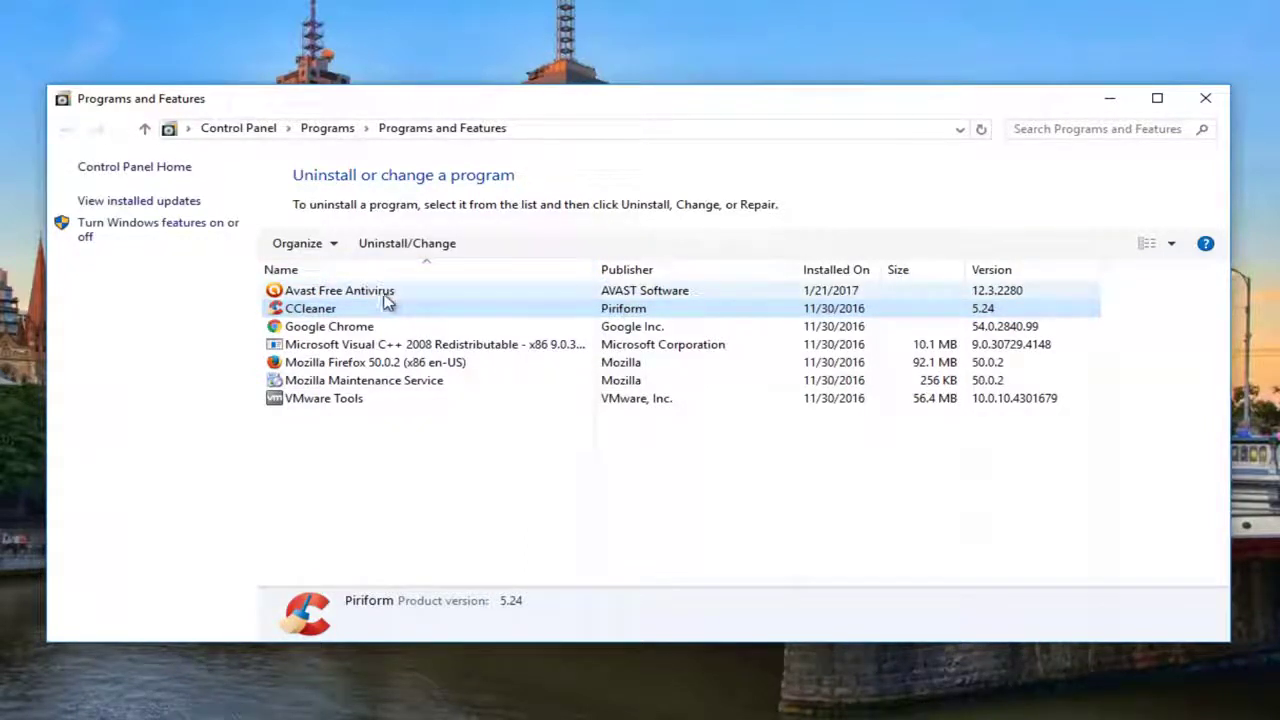
pyautogui.click(366, 292)
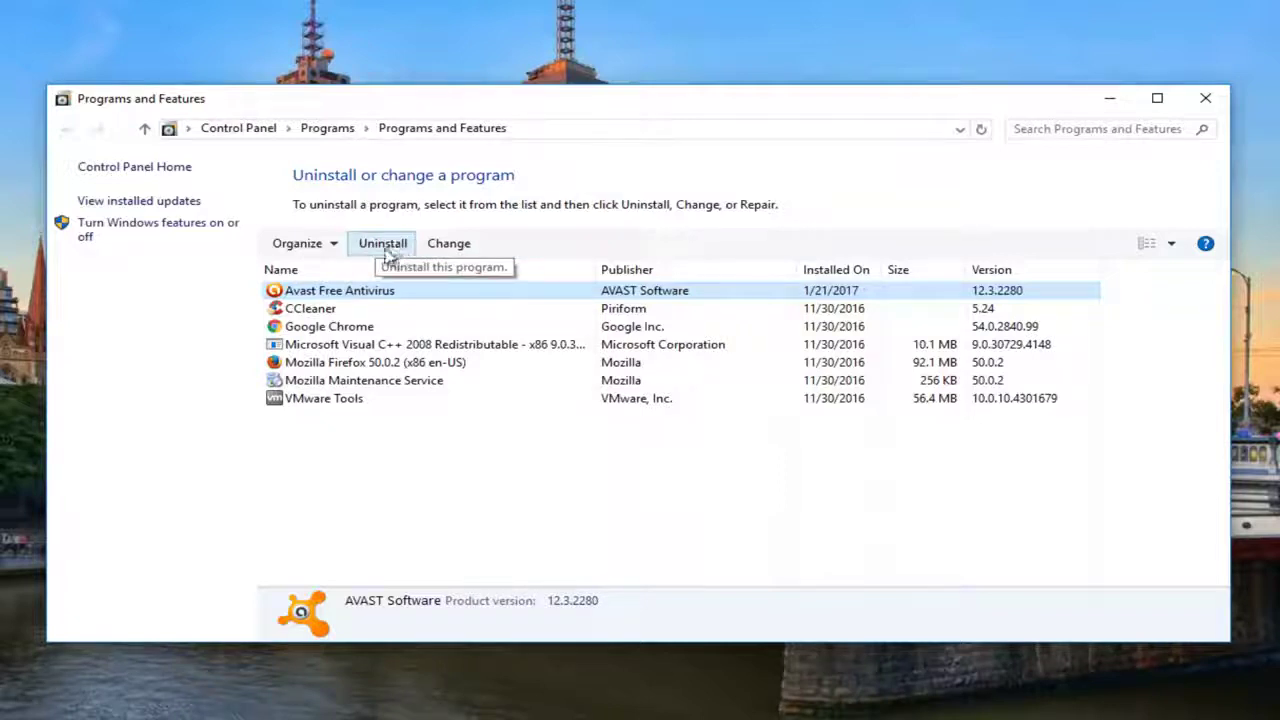
pyautogui.click(380, 250)
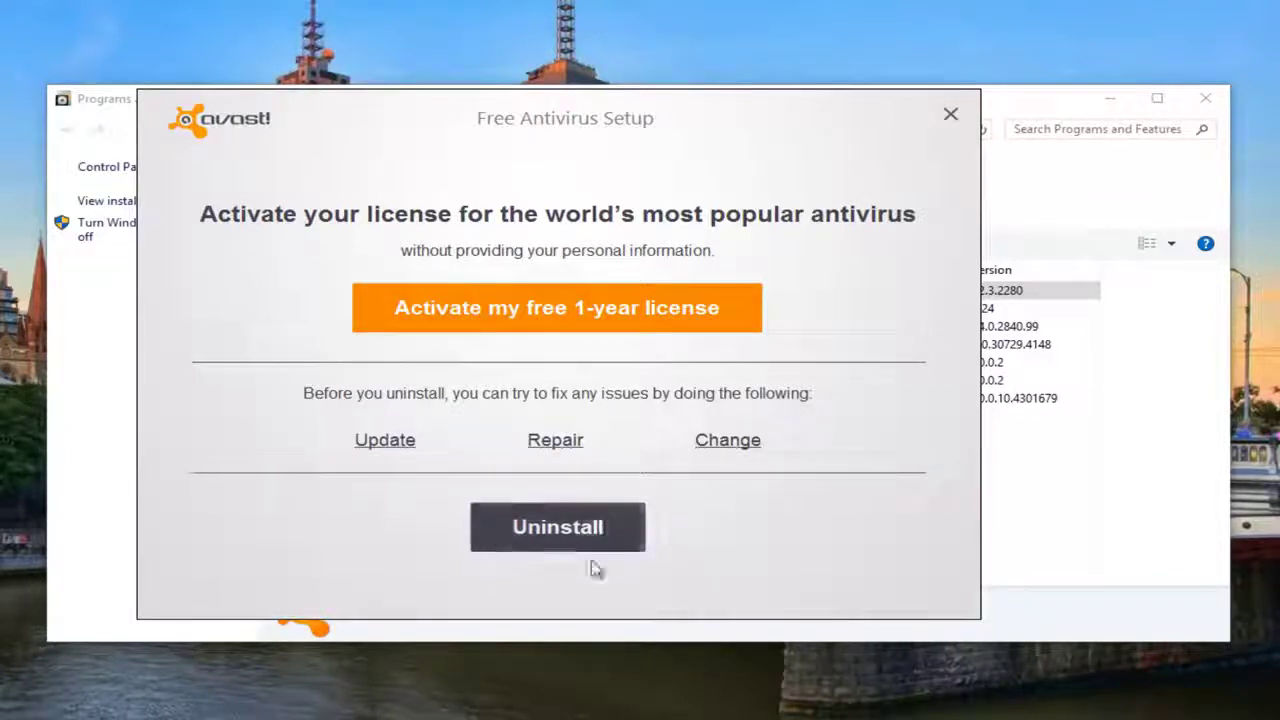
pyautogui.click(528, 530)
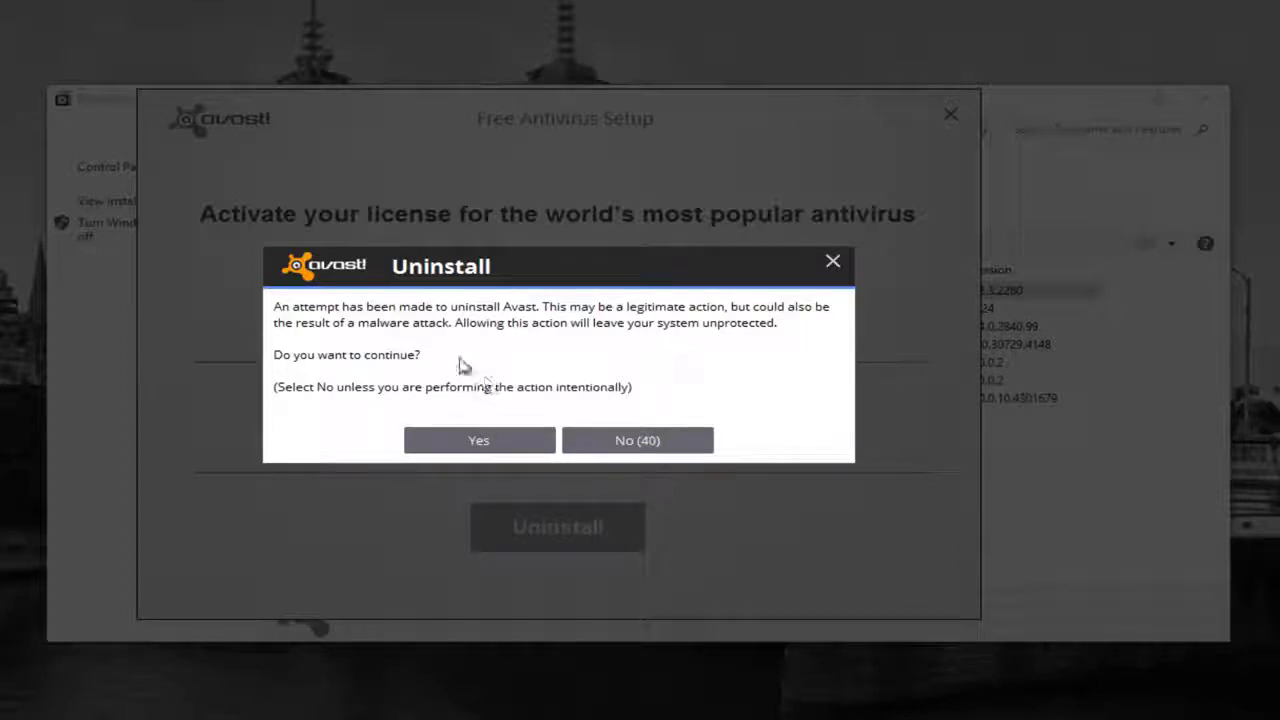
pyautogui.click(480, 448)
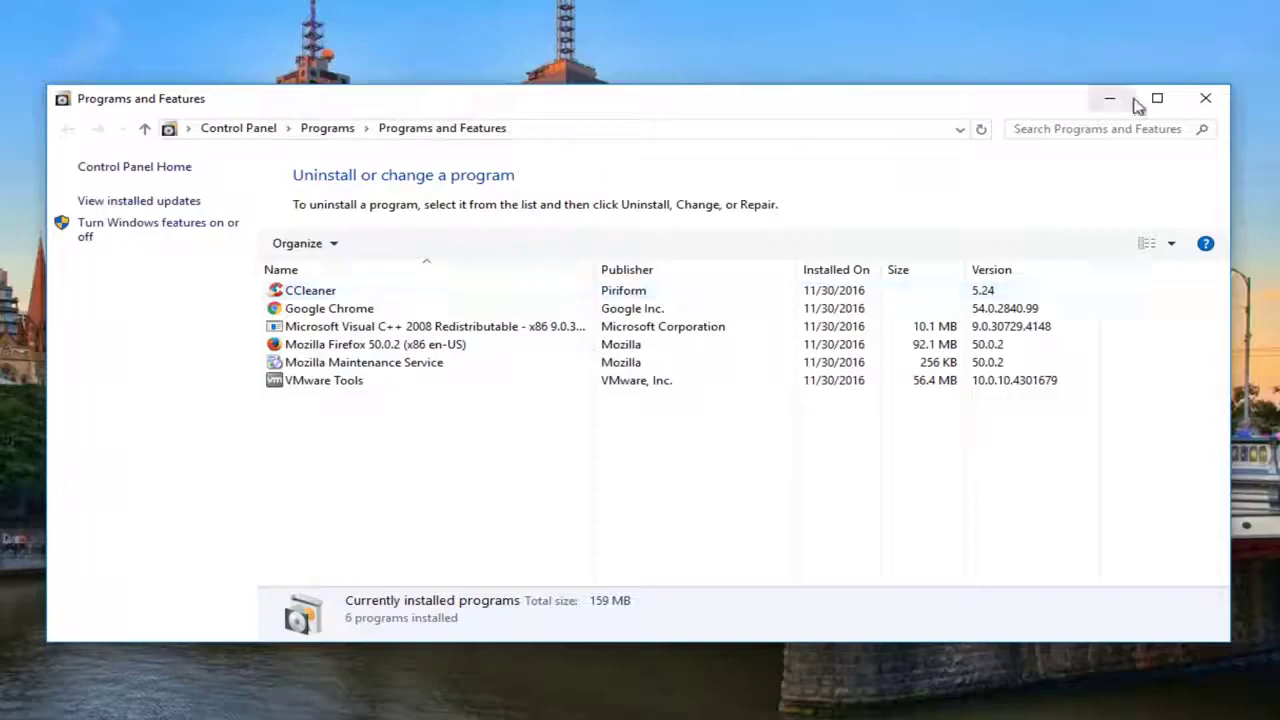
pyautogui.click(1205, 98)
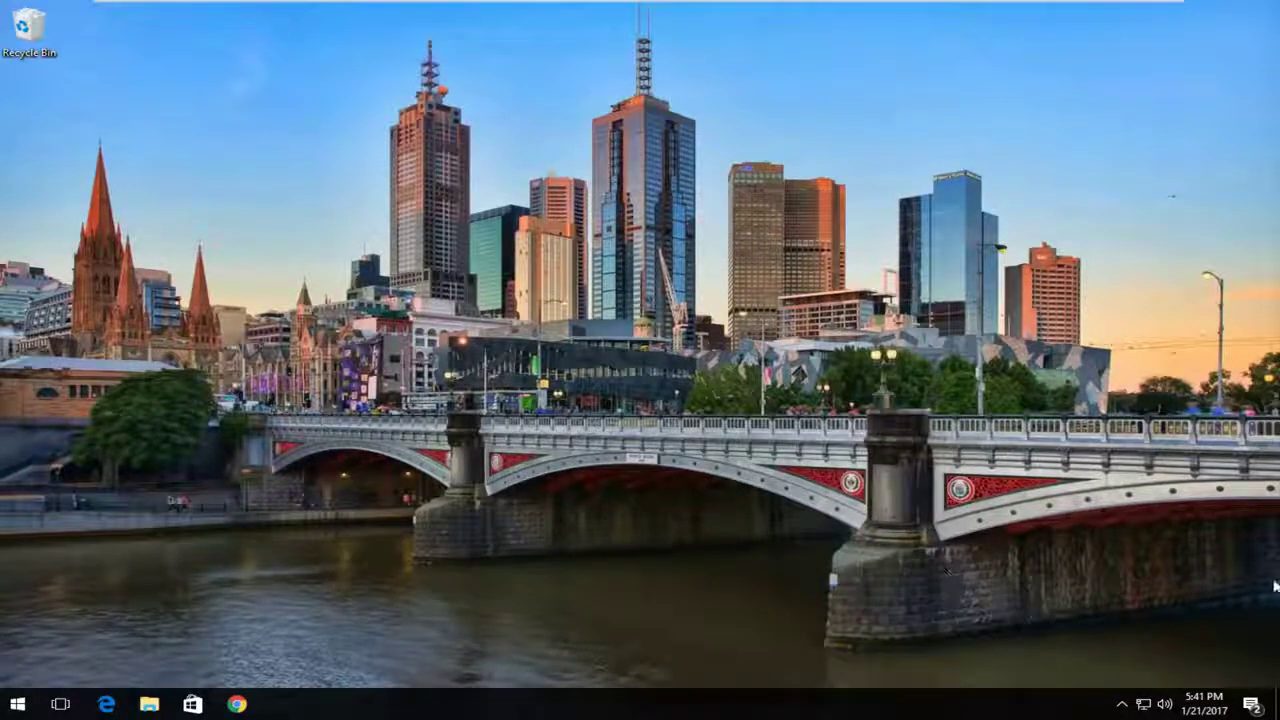
# Check the hidden notification-area icons for any remaining Avast icon
pyautogui.click(1121, 702)
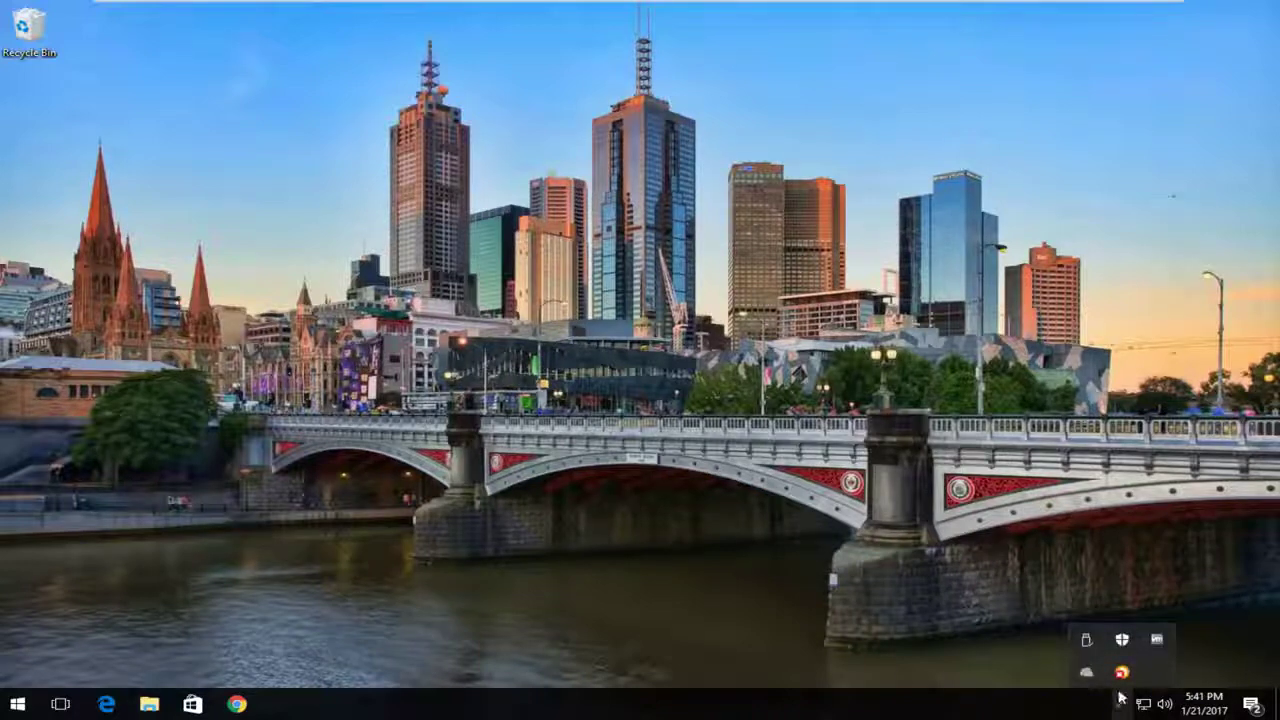
pyautogui.click(1121, 702)
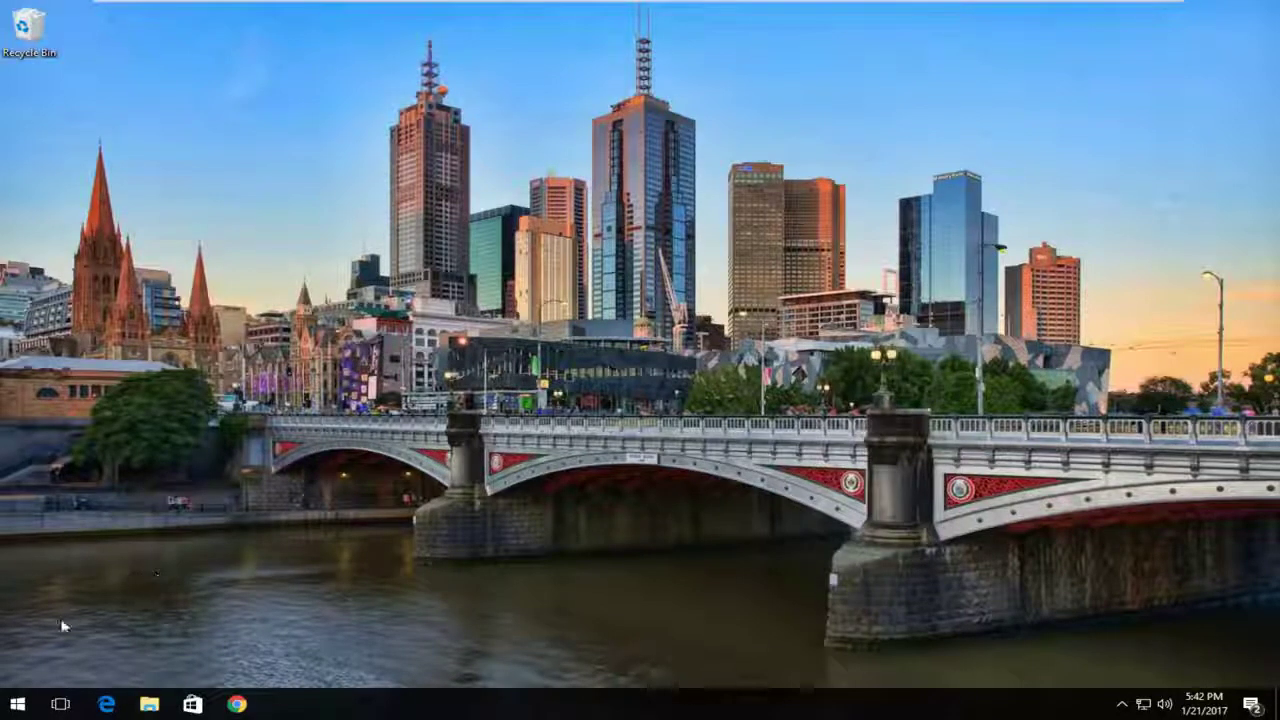
# Search Windows for "disk cleanup" and open the Disk Cleanup app
pyautogui.click(19, 705)
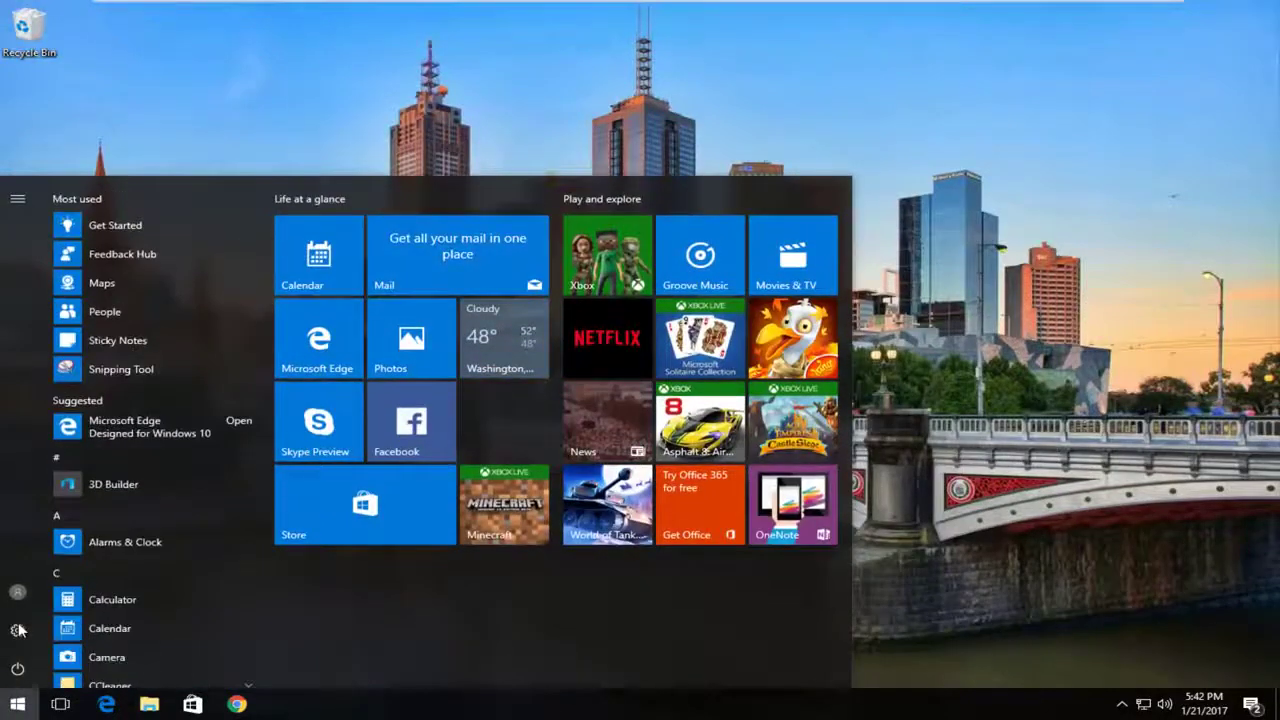
pyautogui.write('diskc le')
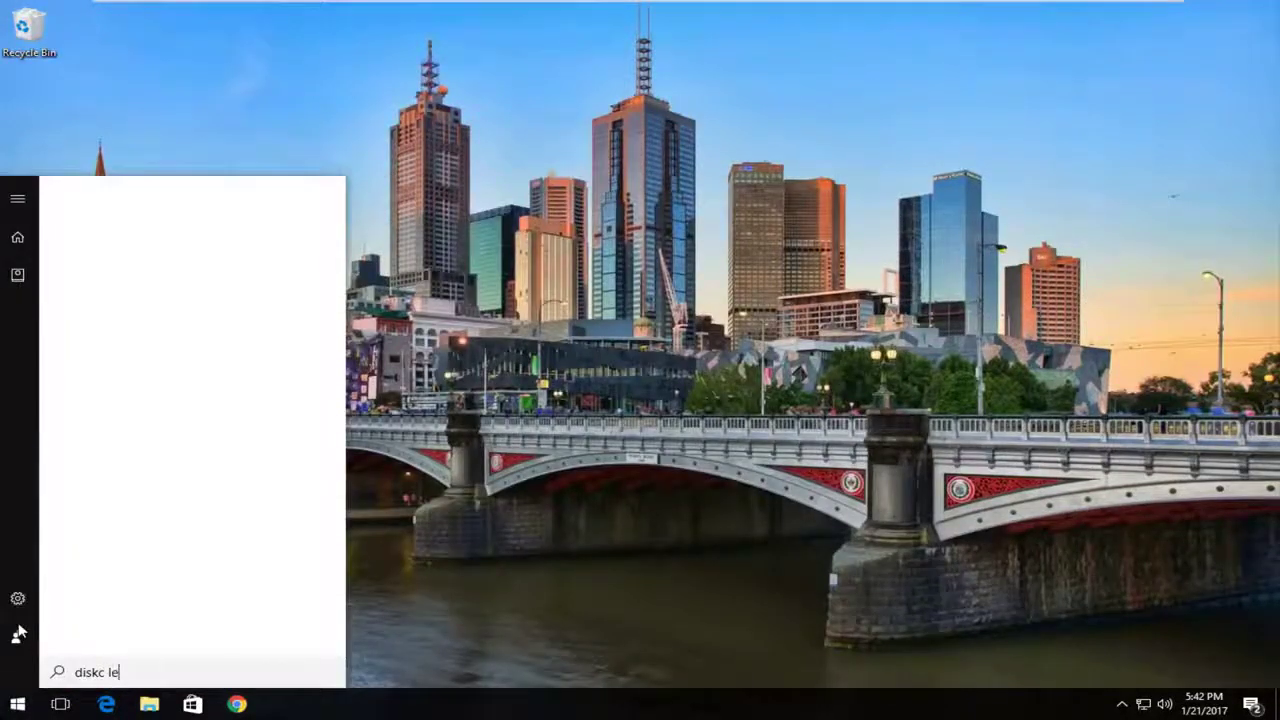
pyautogui.press('BackSpace')
pyautogui.press('BackSpace')
pyautogui.press('BackSpace')
pyautogui.press('BackSpace')
pyautogui.write('cleanup')
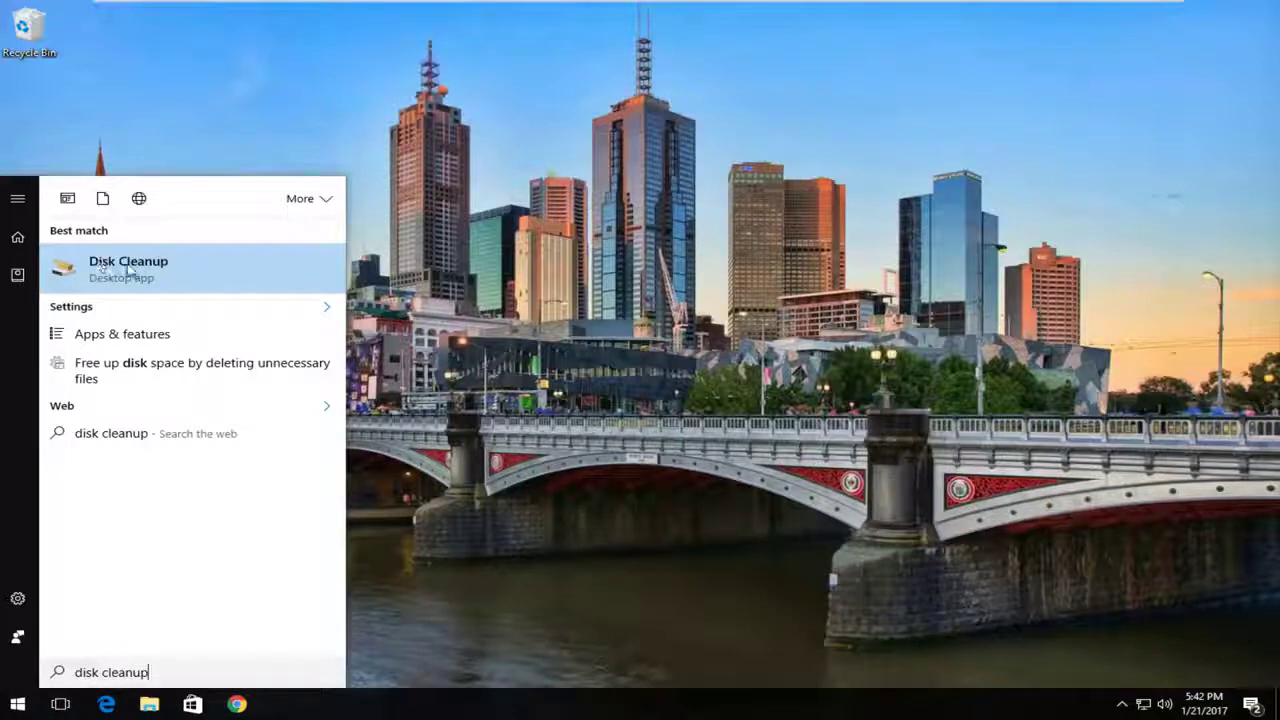
pyautogui.click(177, 281)
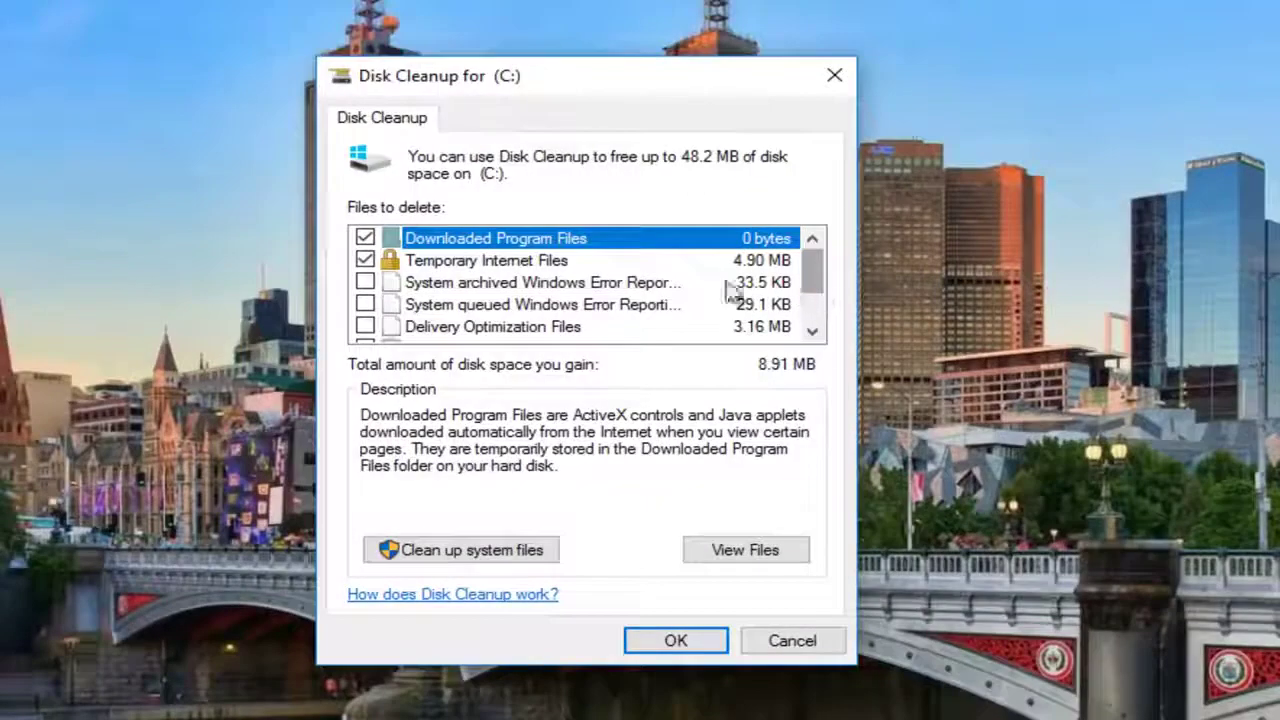
# Review the file categories offered for deletion on drive C:, including Temporary Internet Files and system archived Windows error reports
pyautogui.click(480, 264)
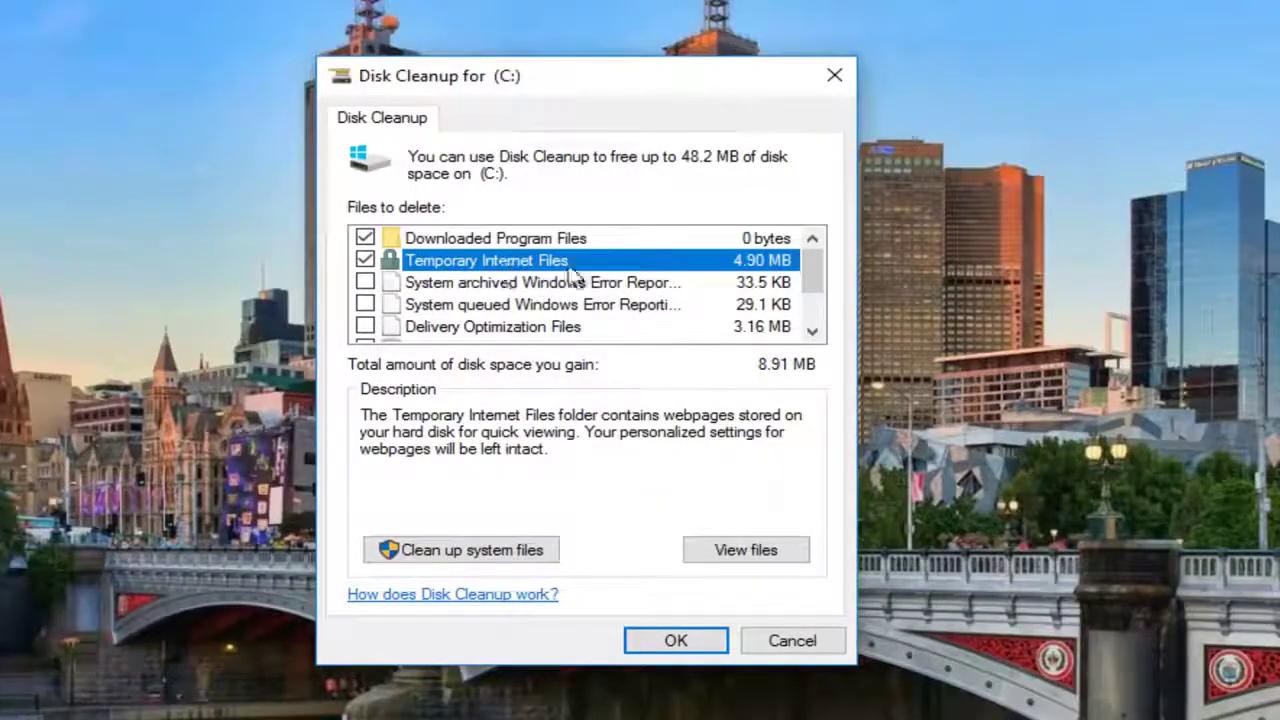
pyautogui.click(797, 284)
pyautogui.moveTo(812, 290); pyautogui.dragTo(808, 262)
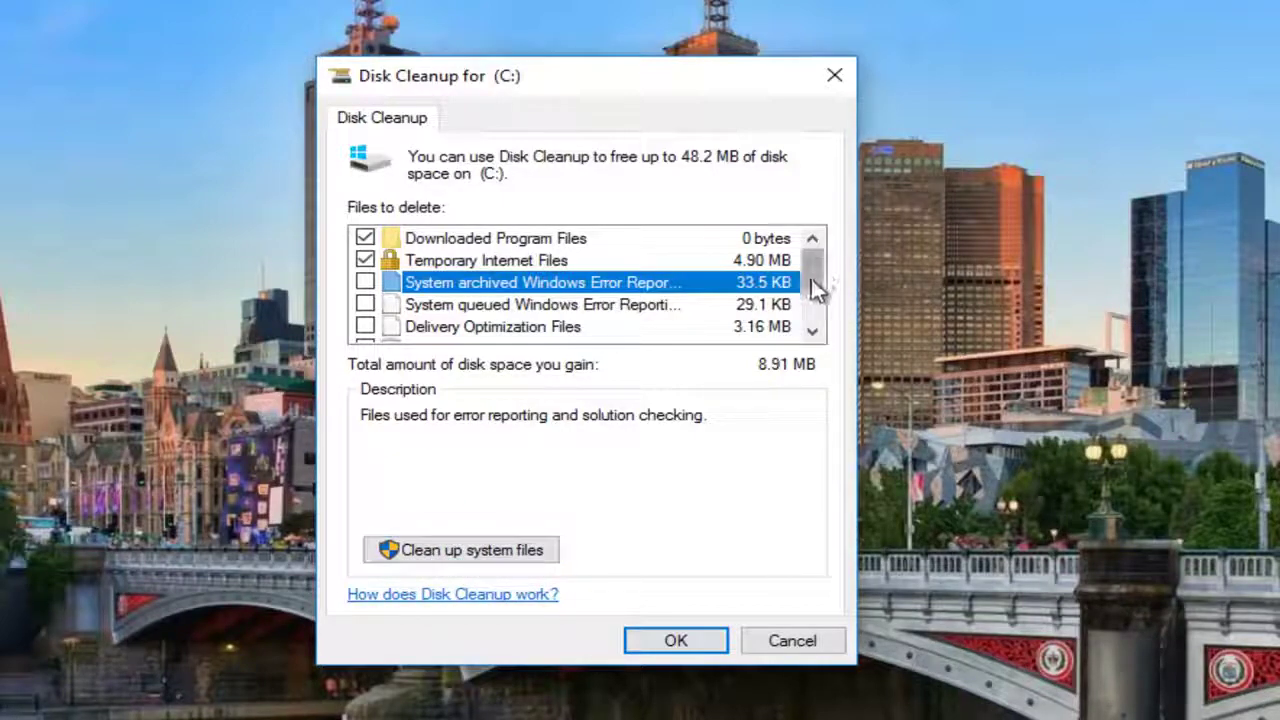
pyautogui.moveTo(815, 288); pyautogui.dragTo(813, 262)
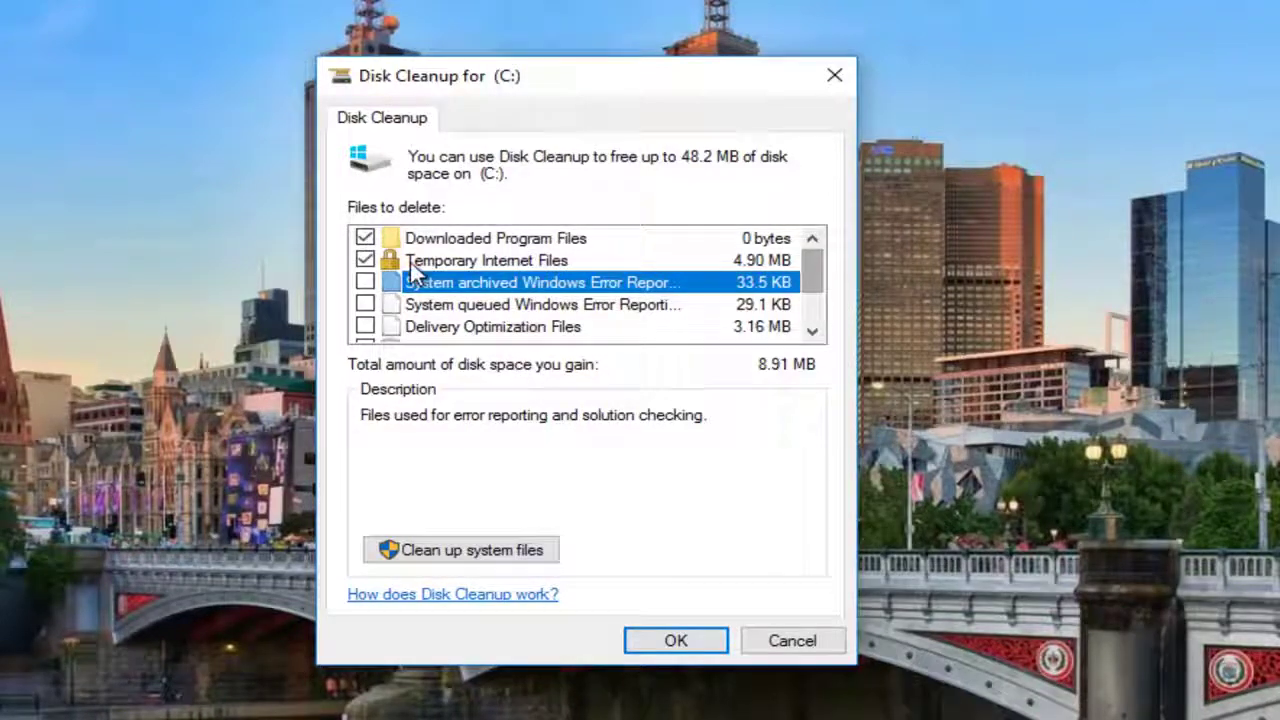
pyautogui.scroll(-1, 808, 312)
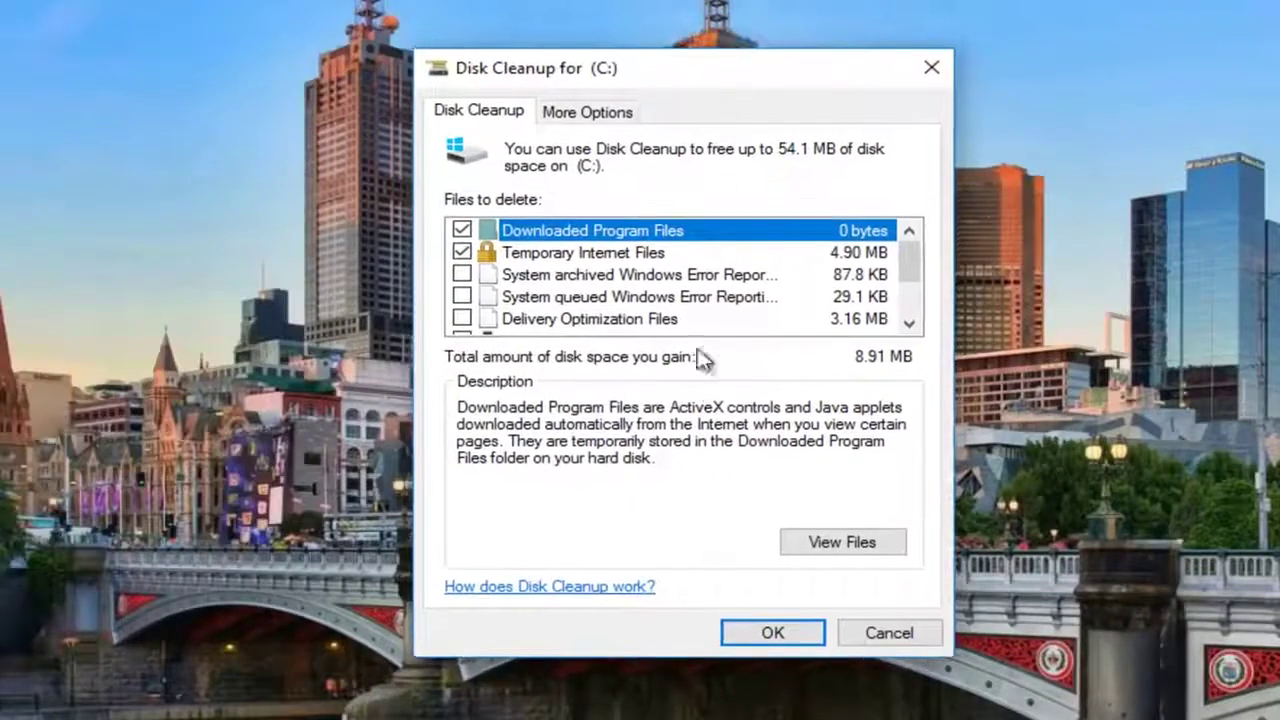
# Run Disk Cleanup on drive C: with the ticked file categories and confirm permanently deleting the files
pyautogui.click(914, 292)
pyautogui.moveTo(914, 338); pyautogui.dragTo(905, 233)
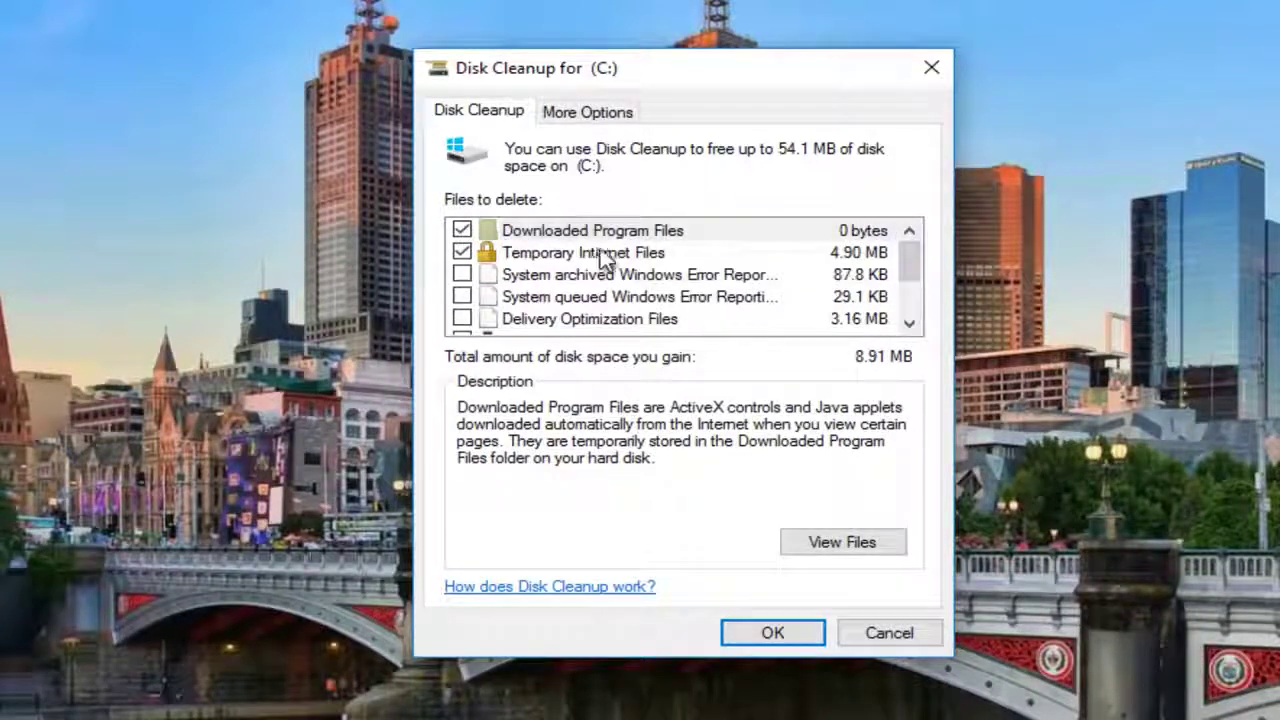
pyautogui.click(771, 637)
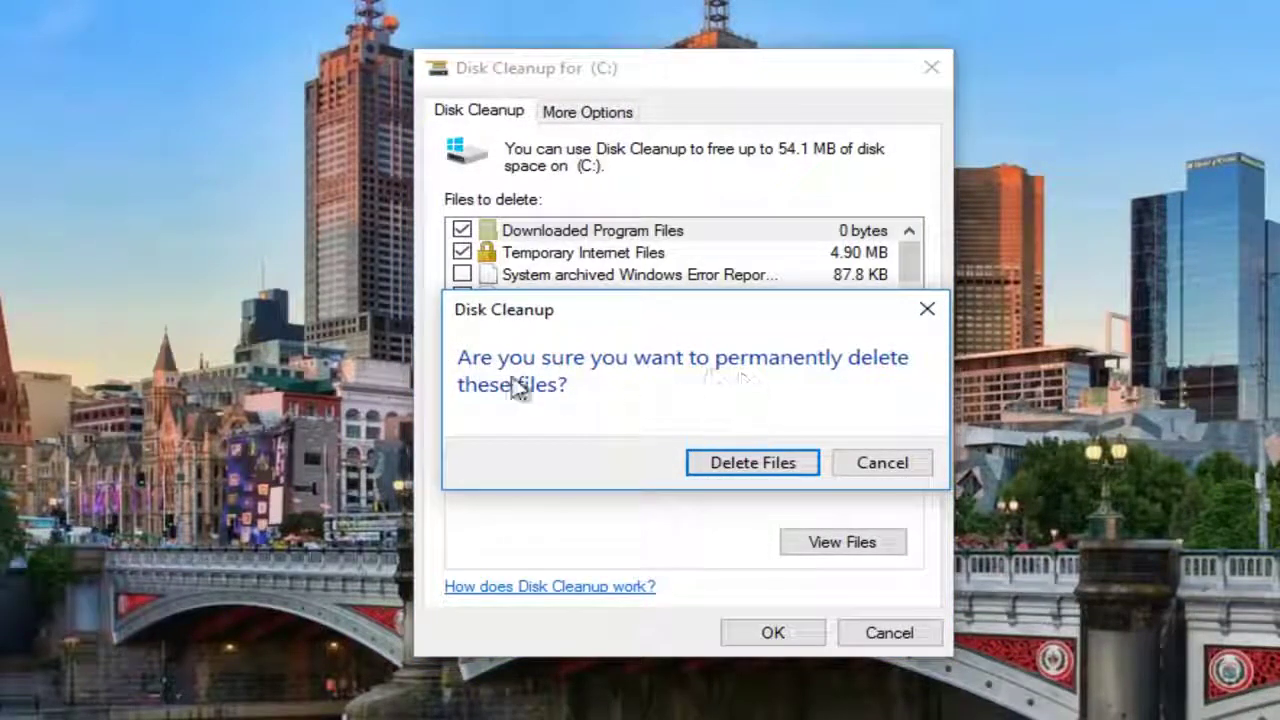
pyautogui.click(735, 470)
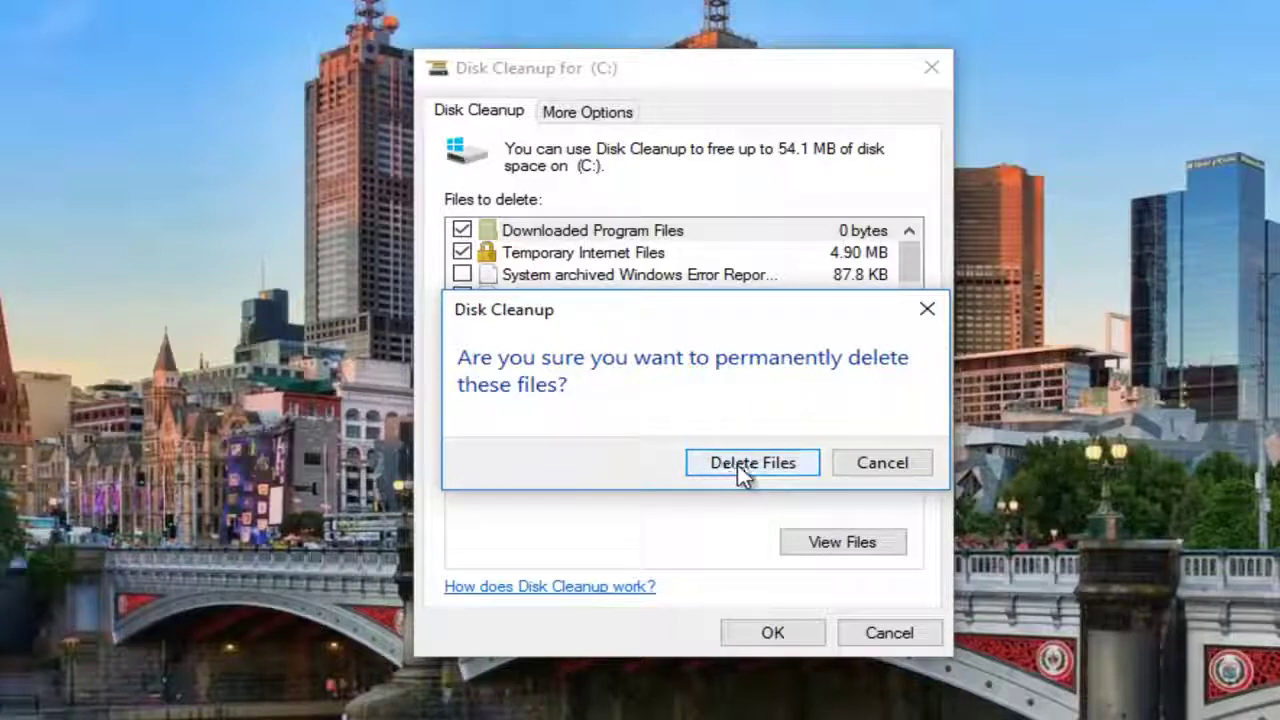